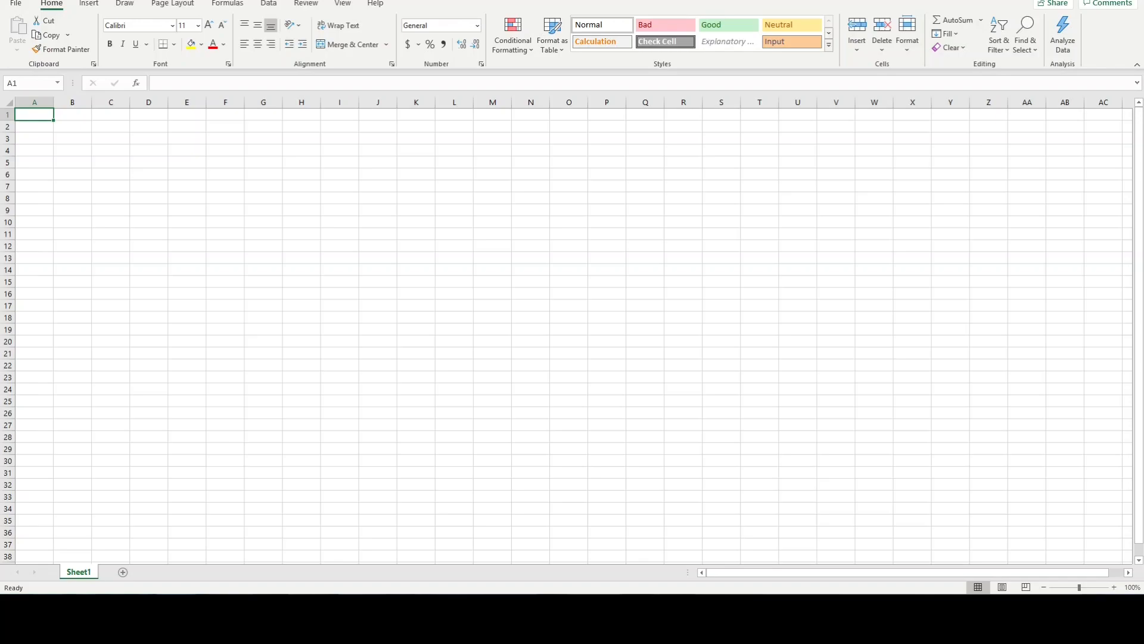
# Enter the headers "School Name" in F8 and "Student Name" in G8.
pyautogui.click(225, 198)
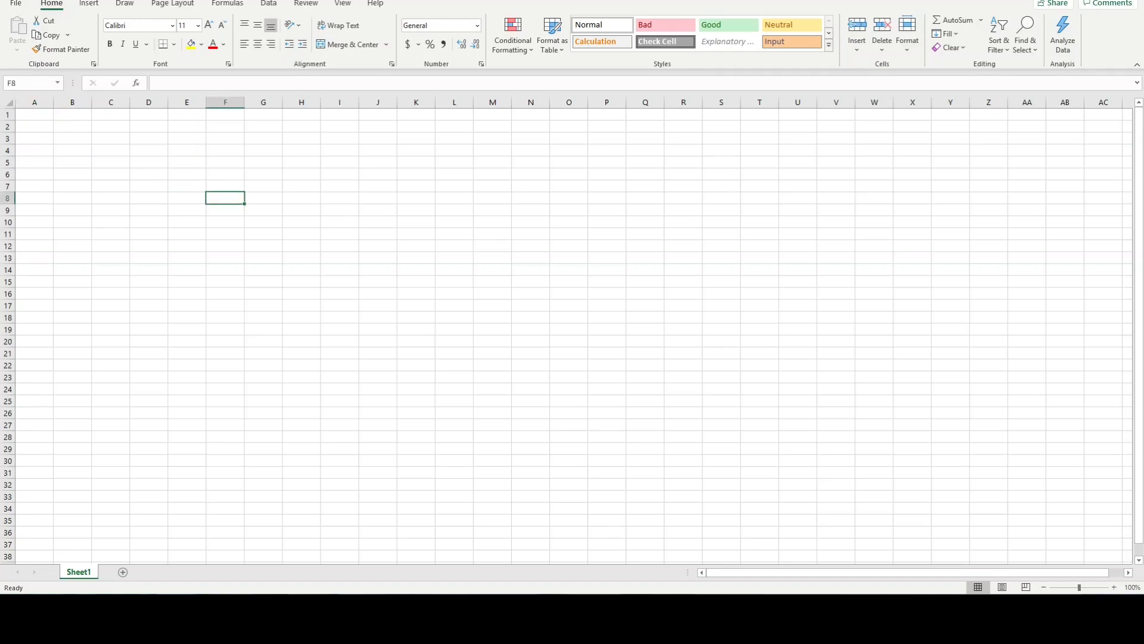
pyautogui.write('Sch')
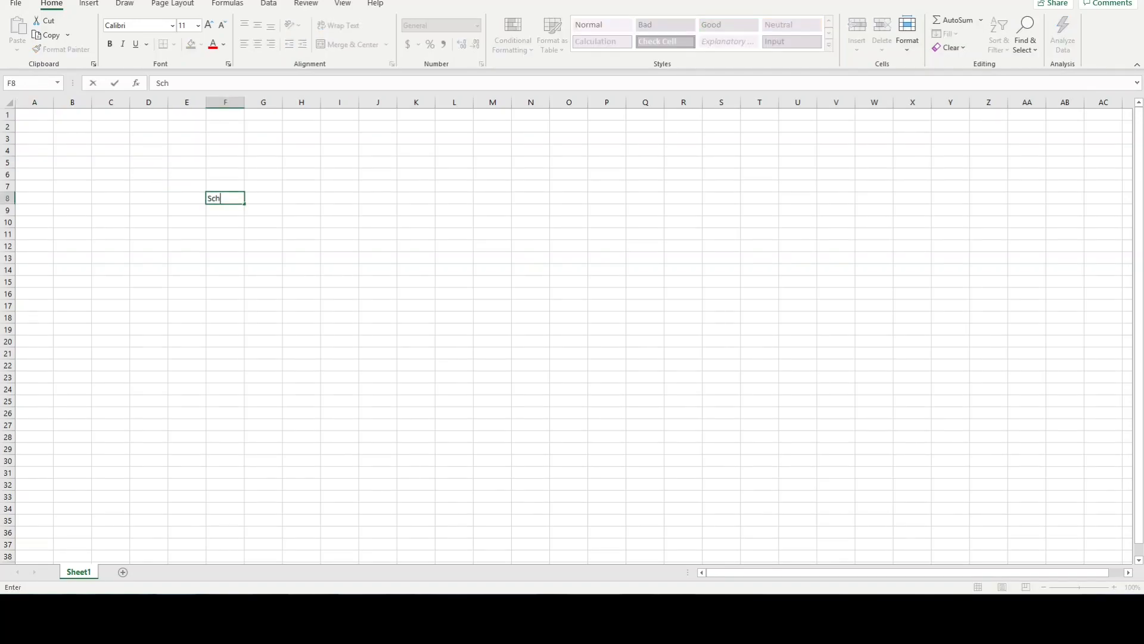
pyautogui.write('ool Name')
pyautogui.press('Tab')
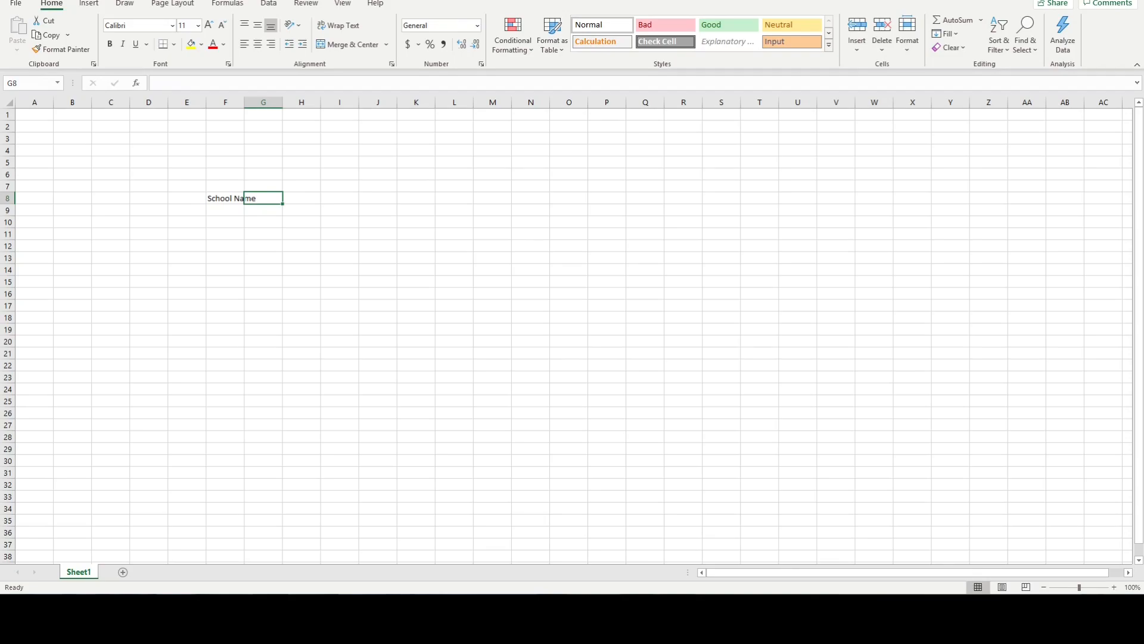
pyautogui.write('Student')
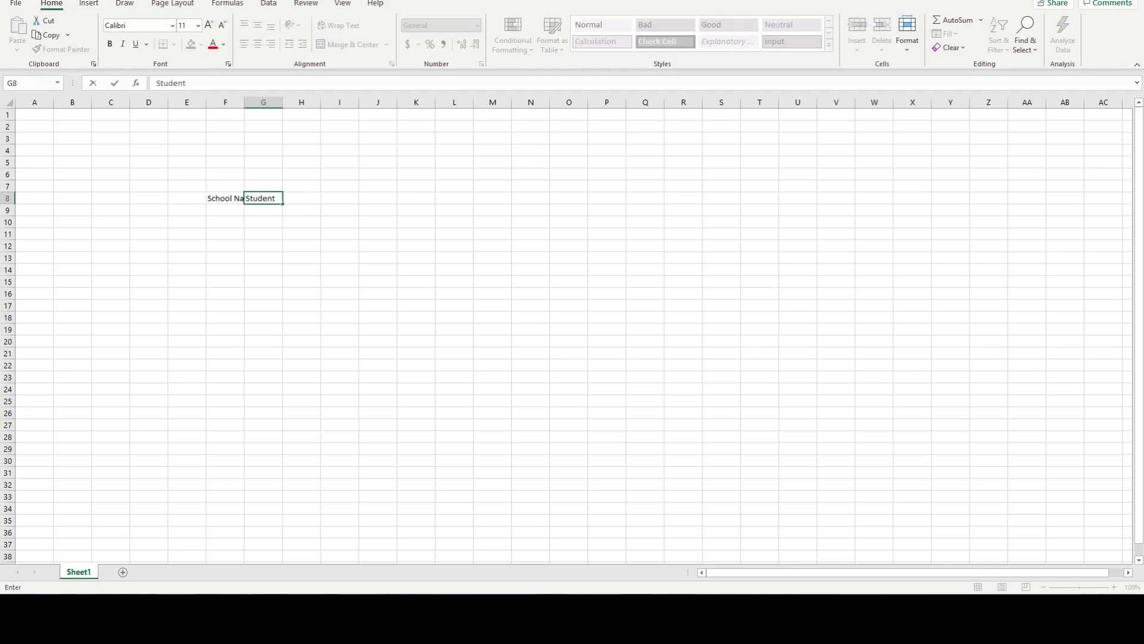
pyautogui.write(' Name')
pyautogui.press('Tab')
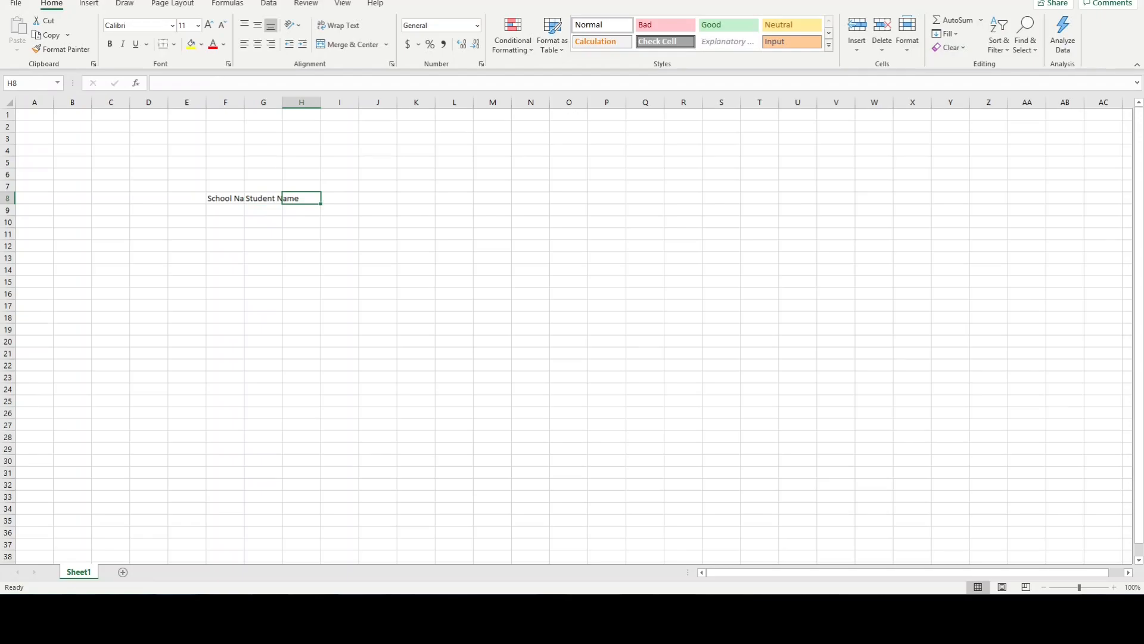
# Add the headers "Roll Number" in H8 and "Marks obtained" in I8.
pyautogui.write('Rool')
pyautogui.press('BackSpace')
pyautogui.press('BackSpace')
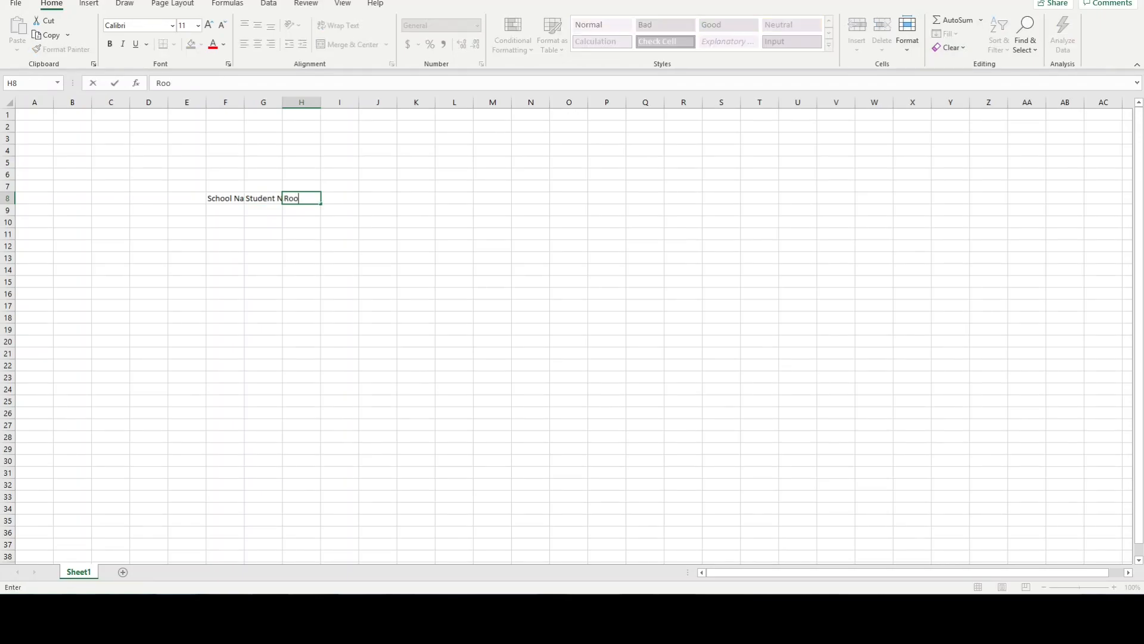
pyautogui.write('ll Number')
pyautogui.press('Tab')
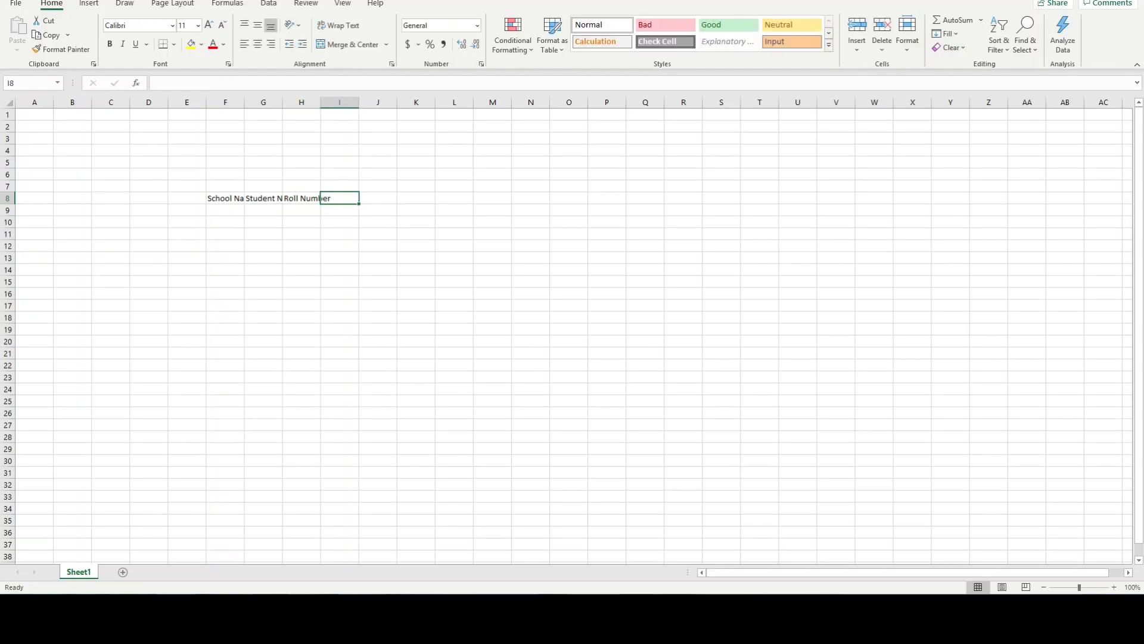
pyautogui.write('M')
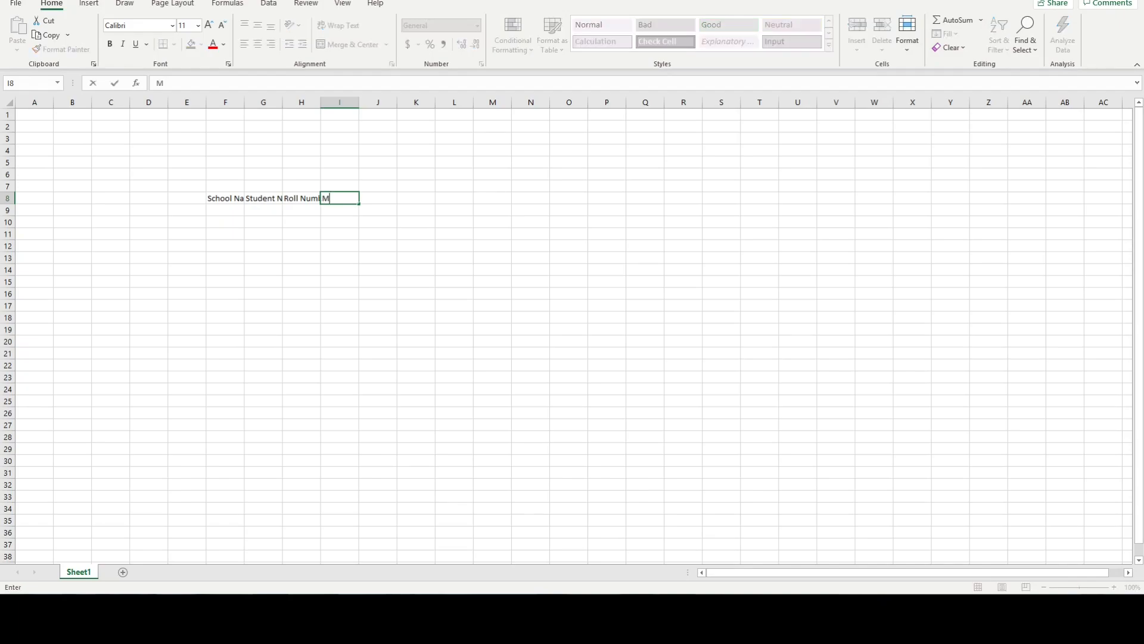
pyautogui.write('arks obtained')
pyautogui.press('Tab')
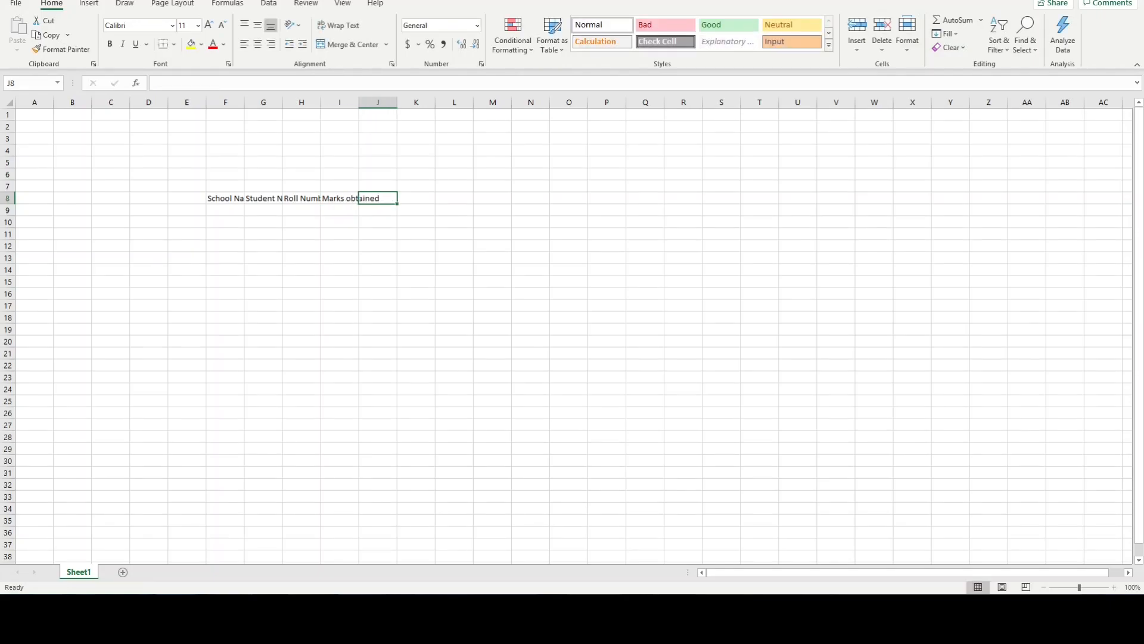
# Complete the header row with "total Marks" in J8 and "% Marks" in K8.
pyautogui.write('t')
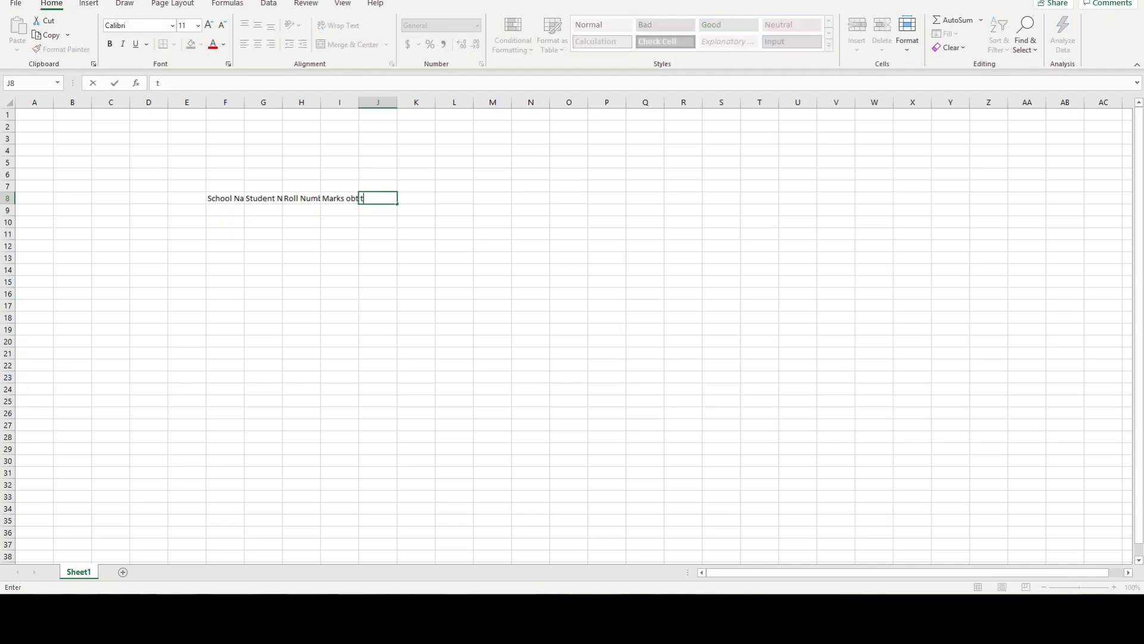
pyautogui.write('otal Marks')
pyautogui.press('Tab')
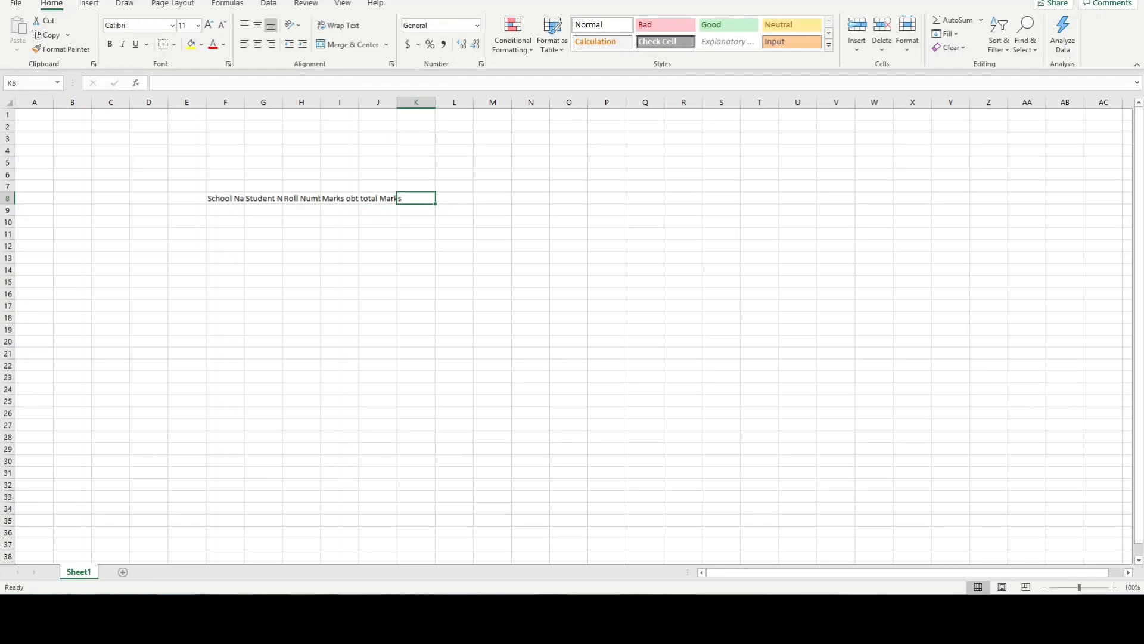
pyautogui.write('%')
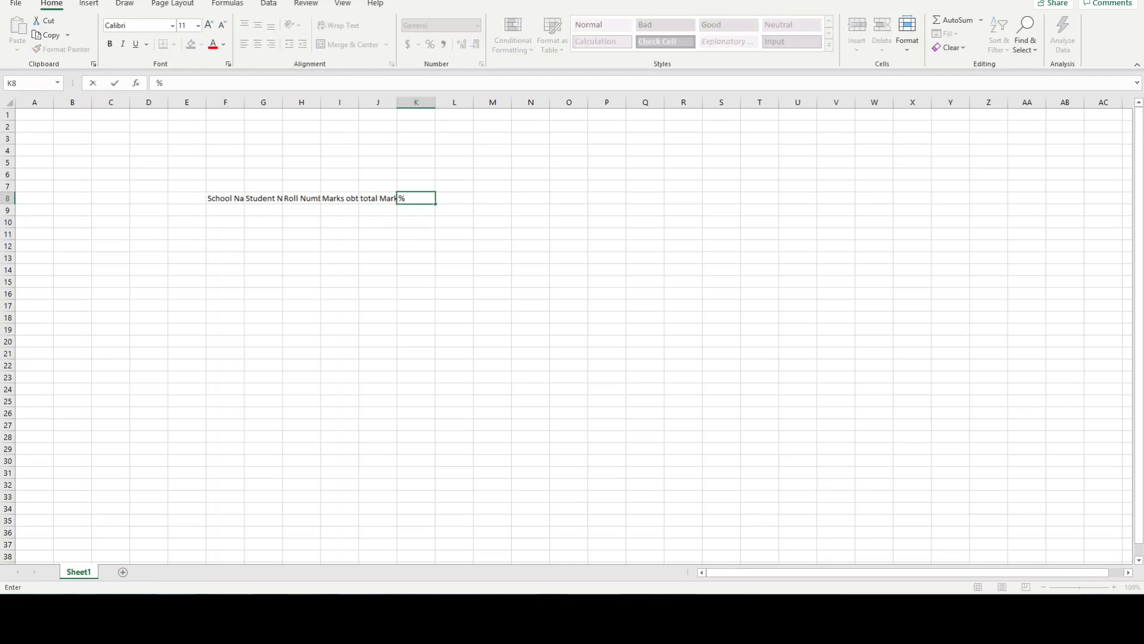
pyautogui.write(' Marks')
pyautogui.click(340, 245)
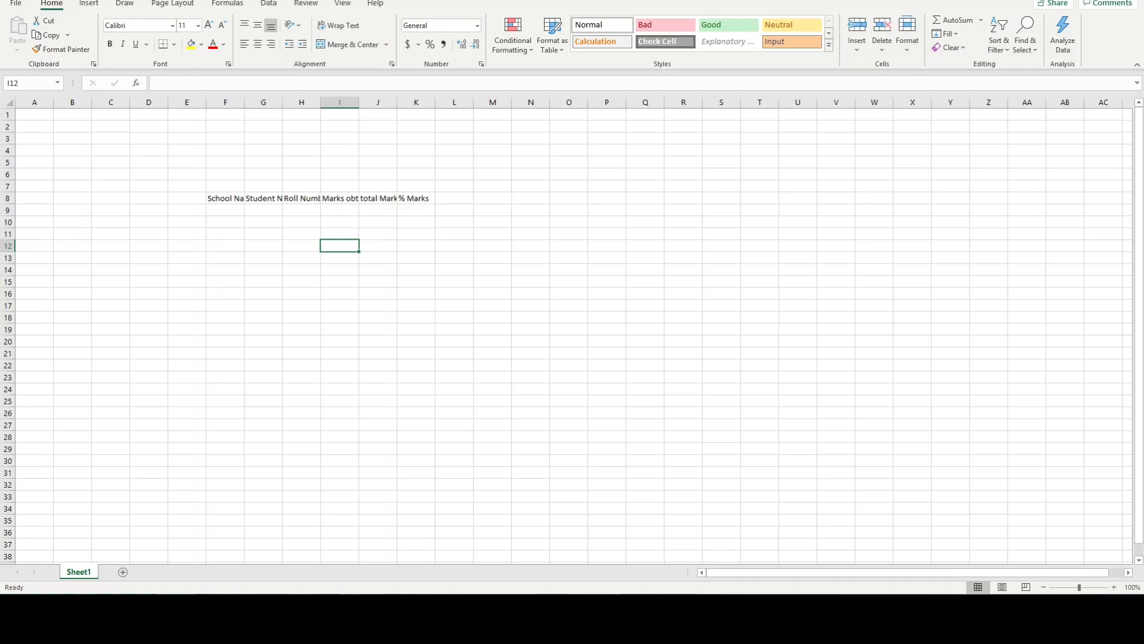
# Widen column F slightly and autofit column G to its Student Name header.
pyautogui.click(225, 198)
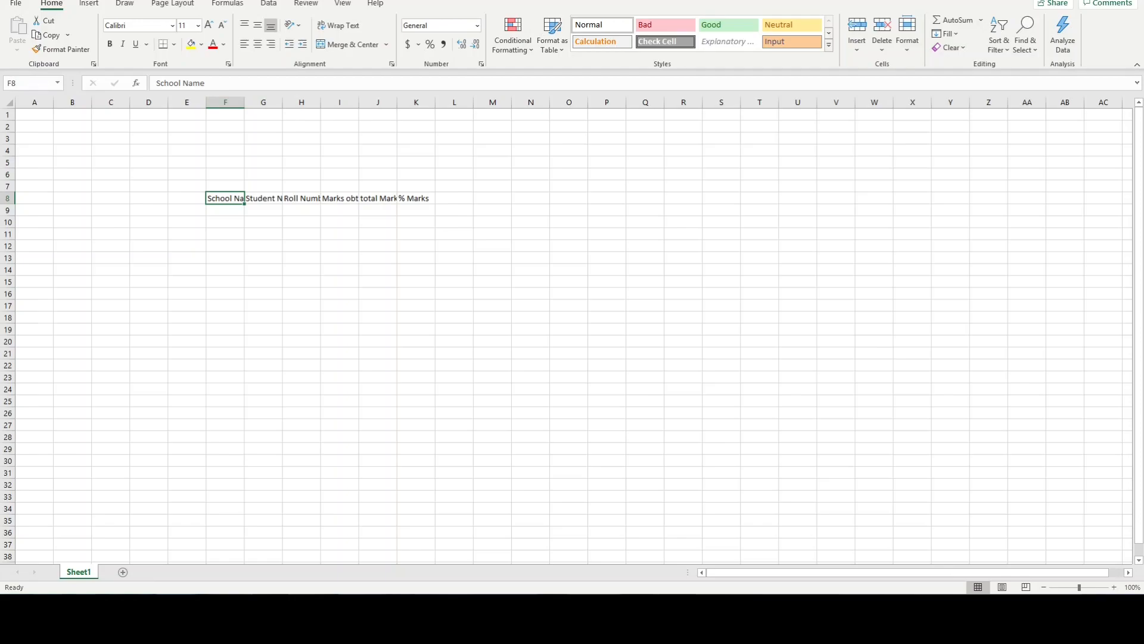
pyautogui.moveTo(244, 102); pyautogui.dragTo(253, 102)
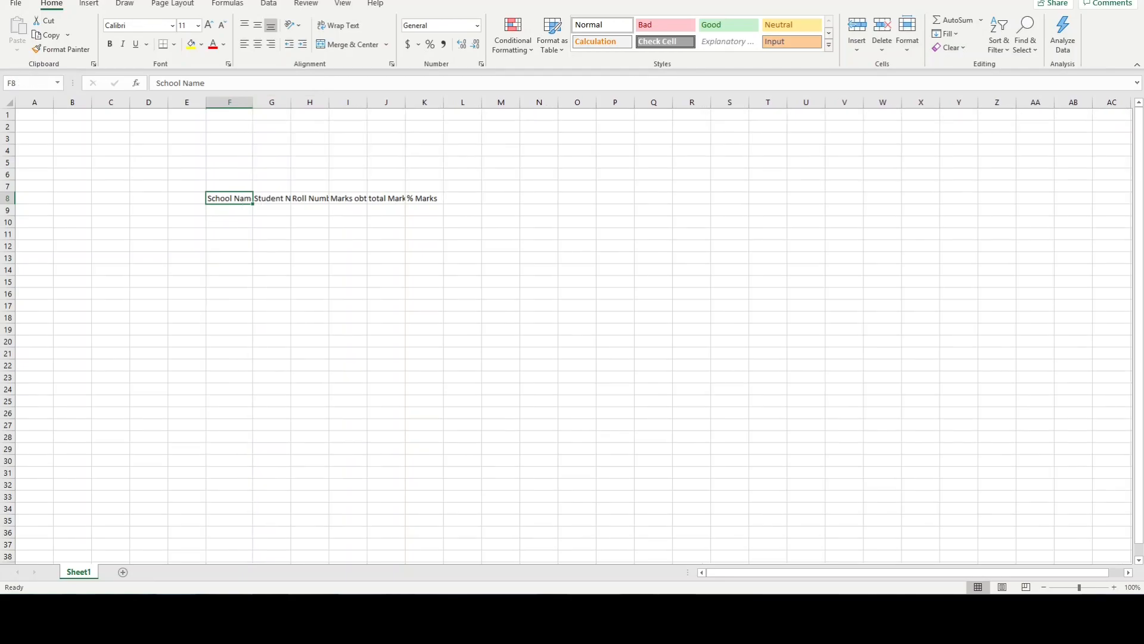
pyautogui.click(272, 199)
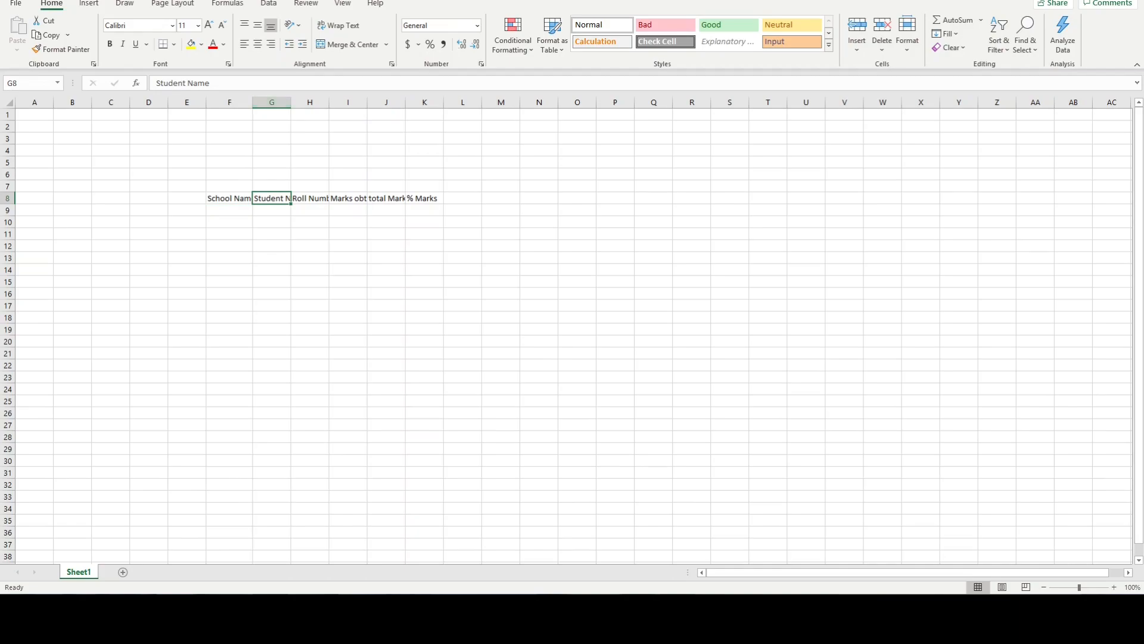
pyautogui.doubleClick(291, 101)
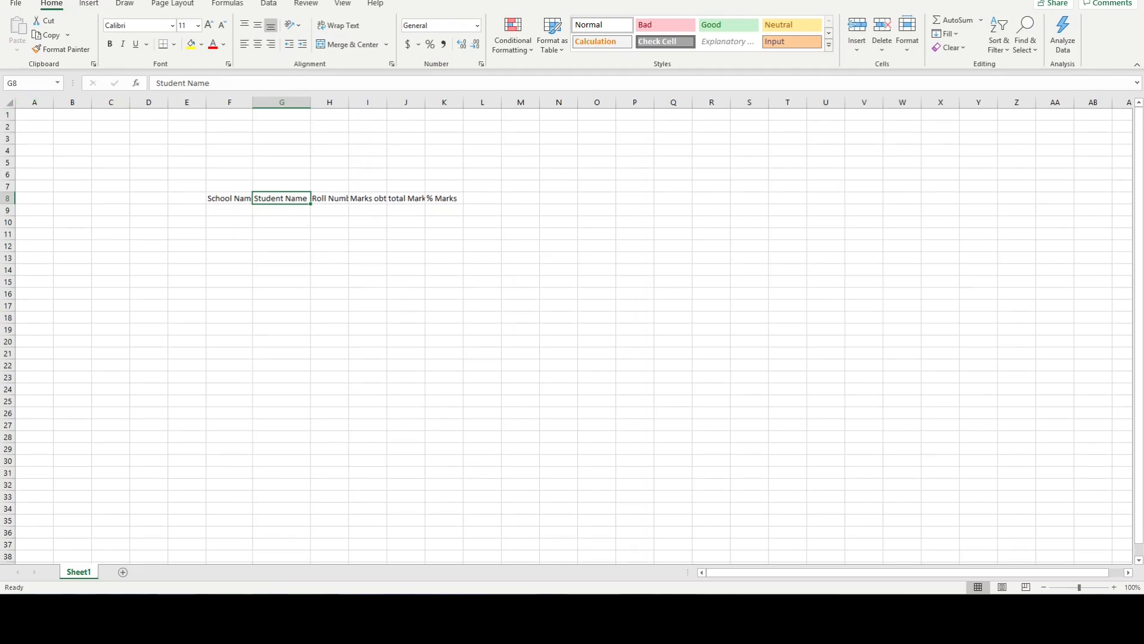
# Autofit the width of all columns in the sheet to their contents at once.
pyautogui.click(9, 103)
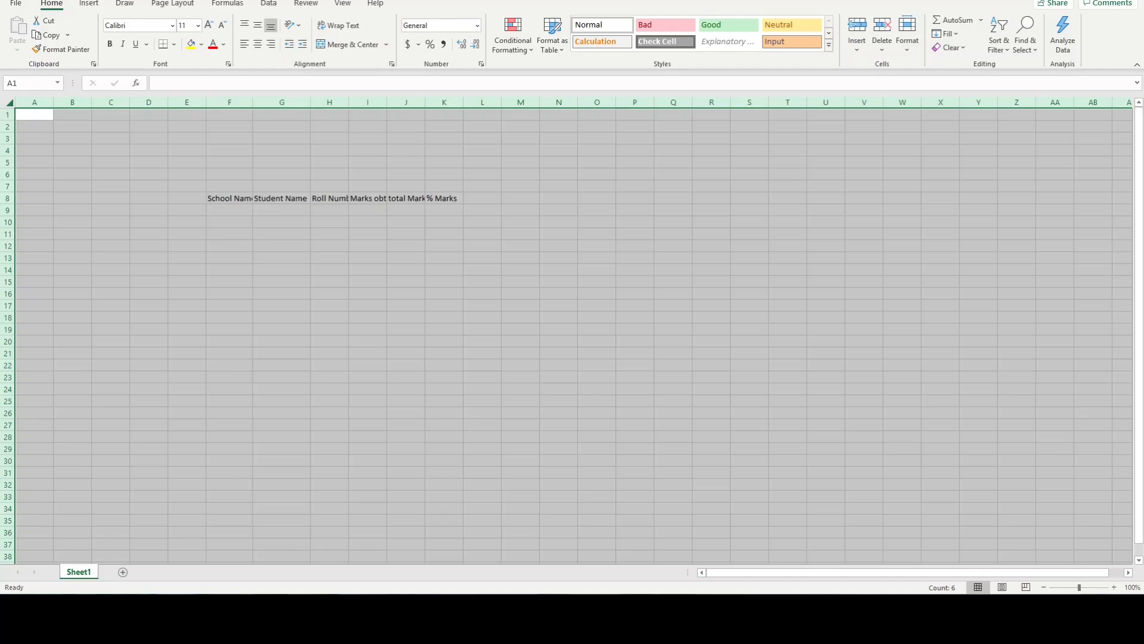
pyautogui.doubleClick(53, 103)
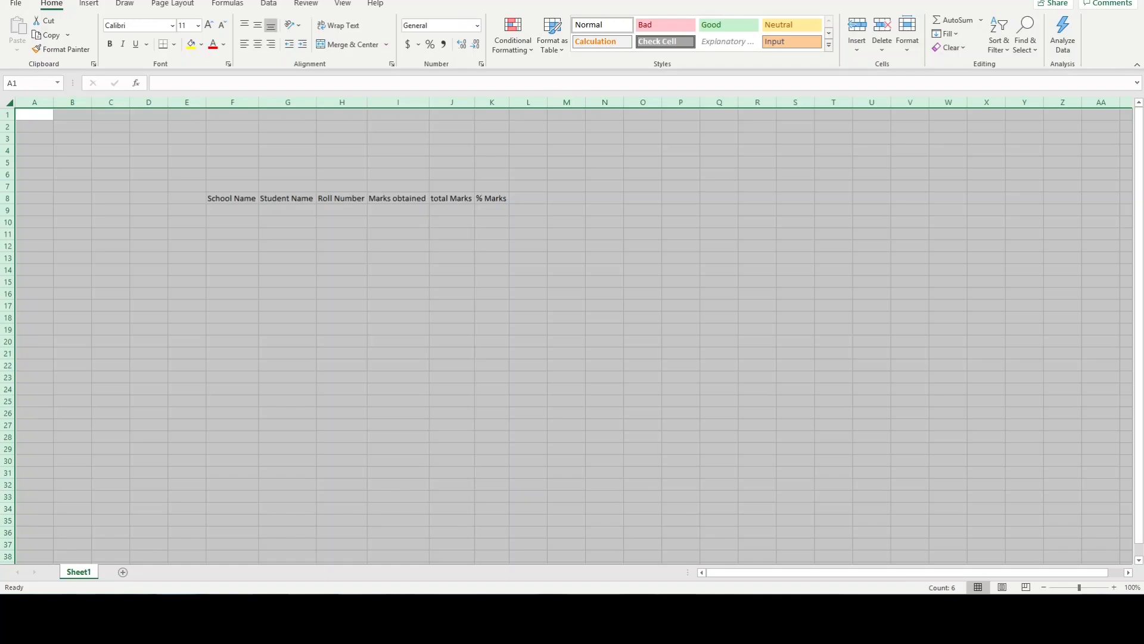
pyautogui.click(492, 246)
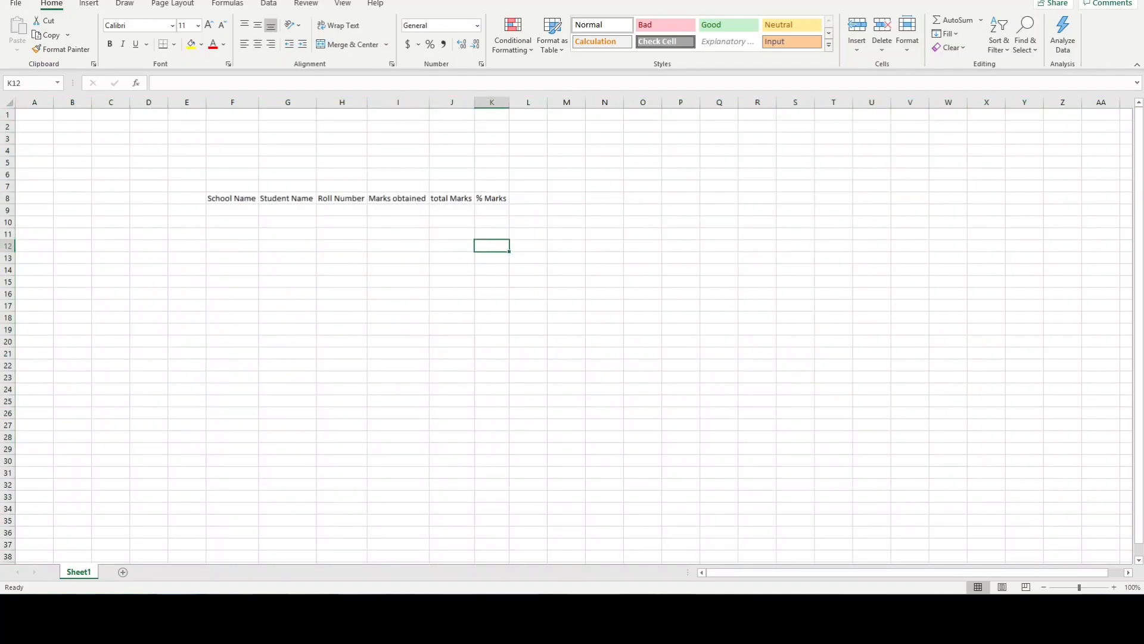
# Fill row 9 with Roll Number 10, Marks obtained 90 and total Marks 100.
pyautogui.click(341, 210)
pyautogui.write('10')
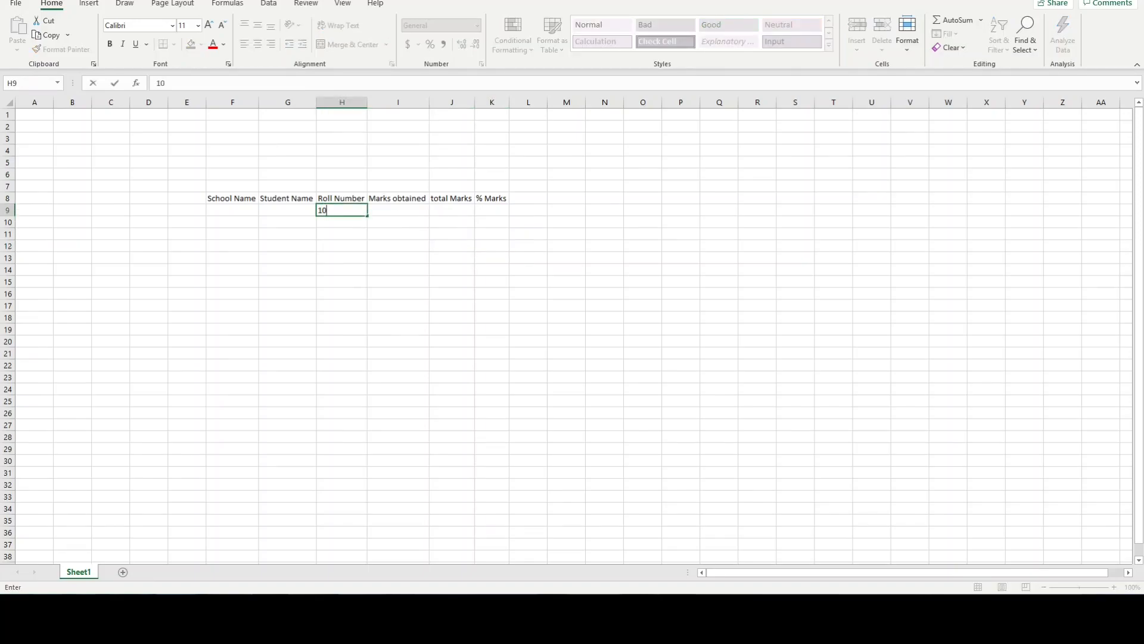
pyautogui.press('Tab')
pyautogui.write('90')
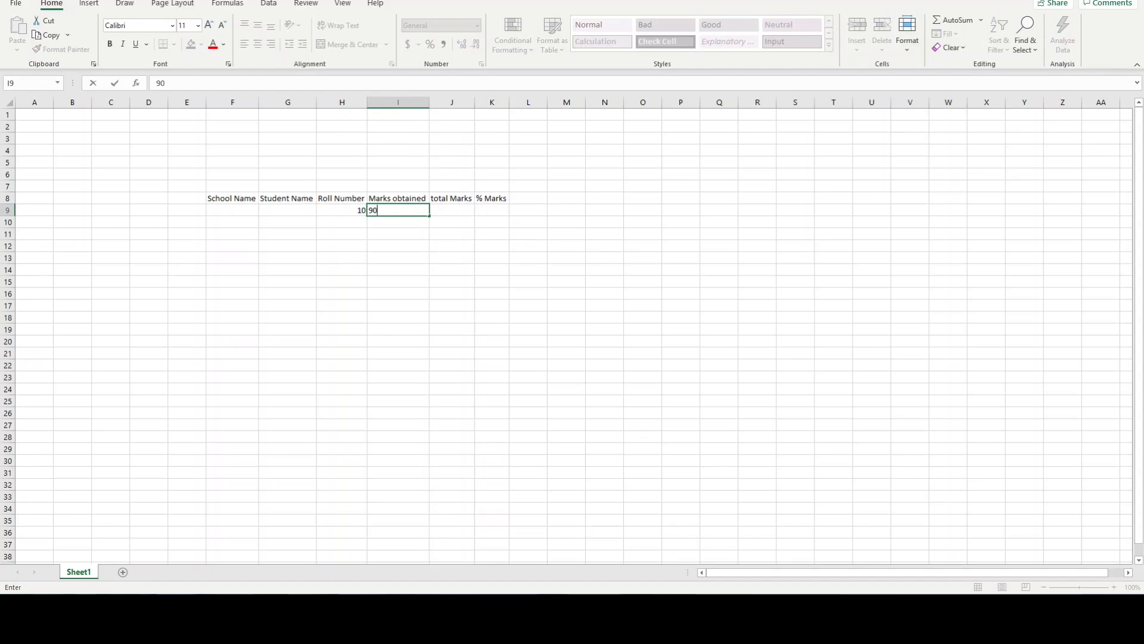
pyautogui.press('Tab')
pyautogui.write('100')
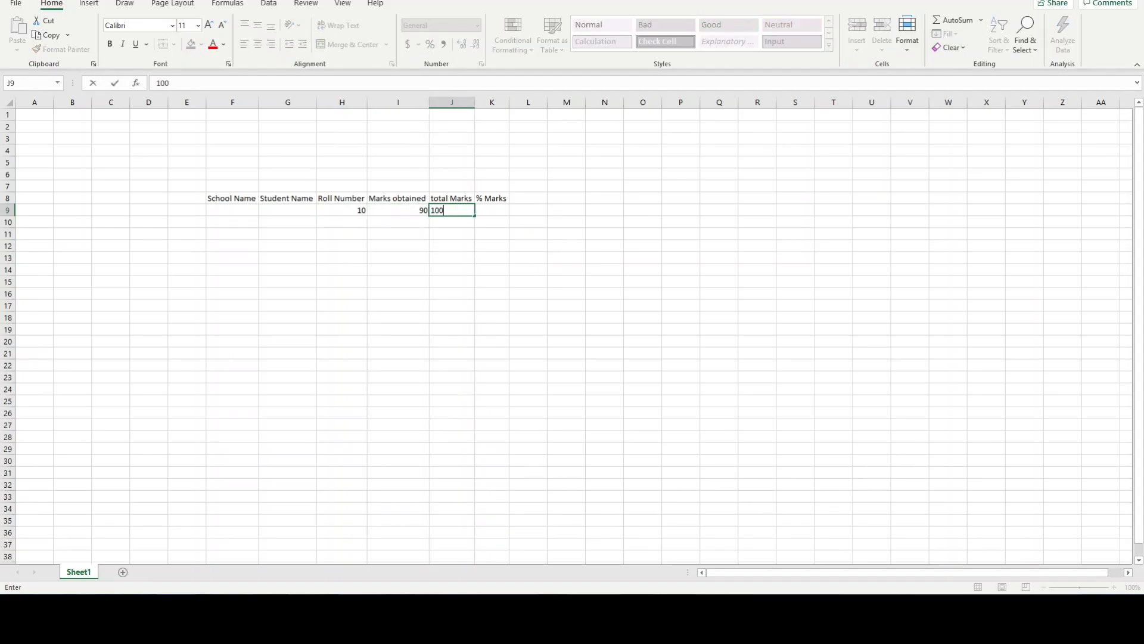
pyautogui.press('Tab')
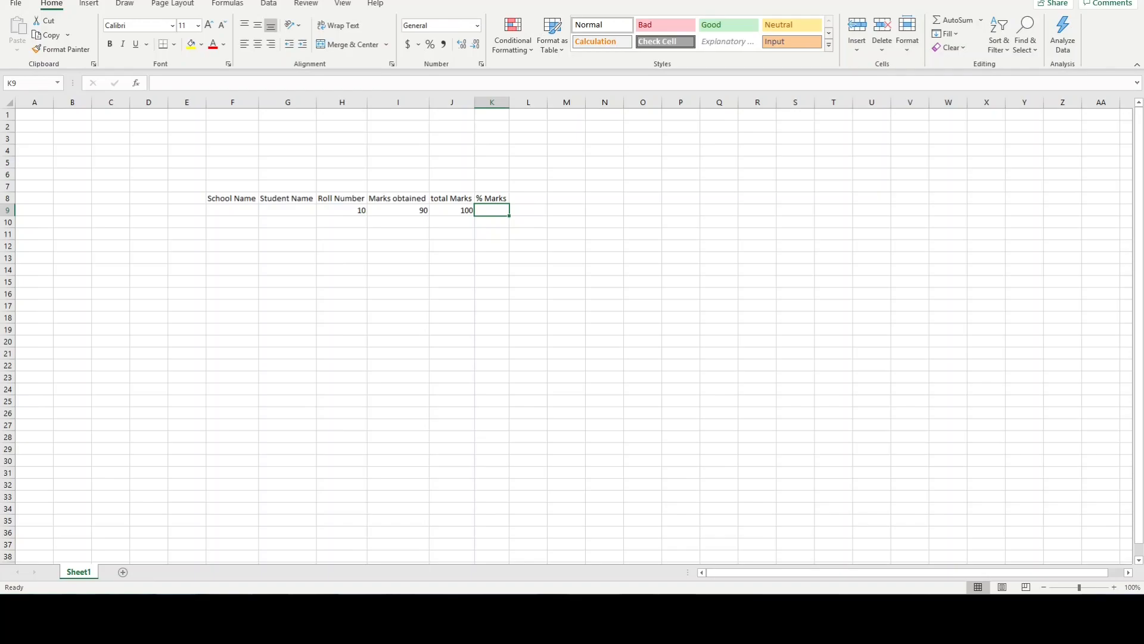
# Calculate the % Marks in K9 with the formula =I9/J9.
pyautogui.write('=')
pyautogui.press('BackSpace')
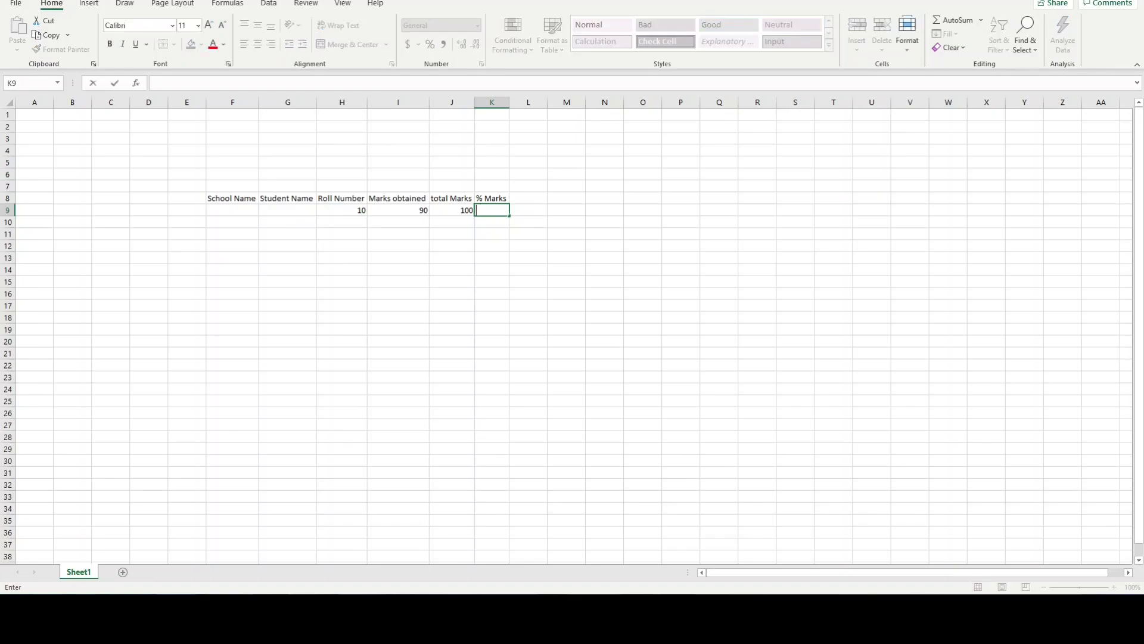
pyautogui.write('=')
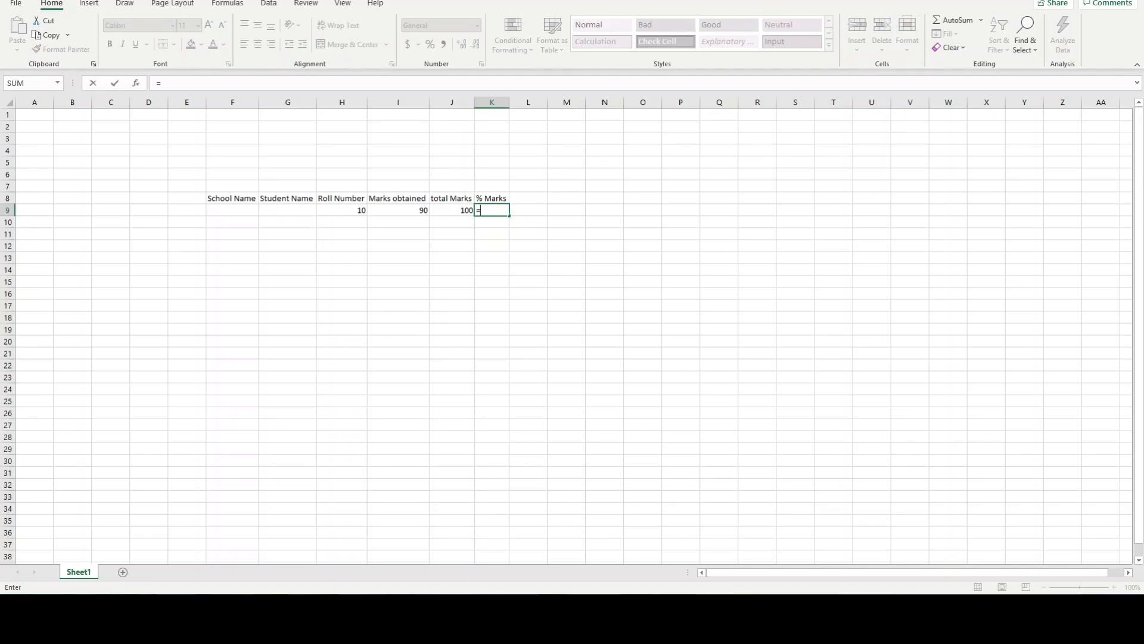
pyautogui.click(398, 210)
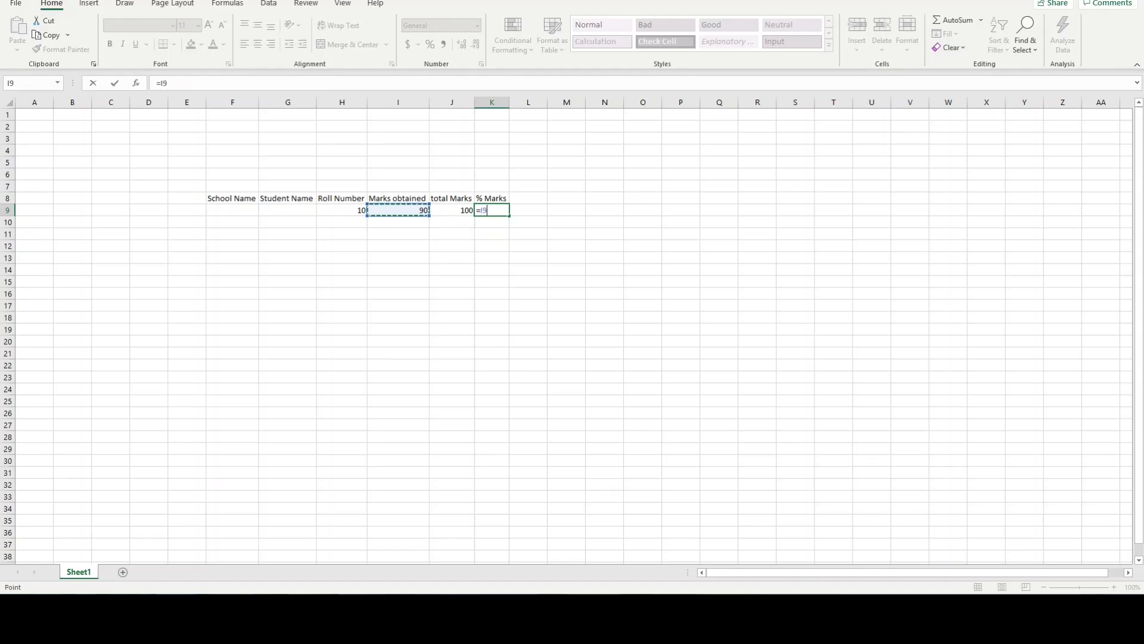
pyautogui.write('/')
pyautogui.click(452, 210)
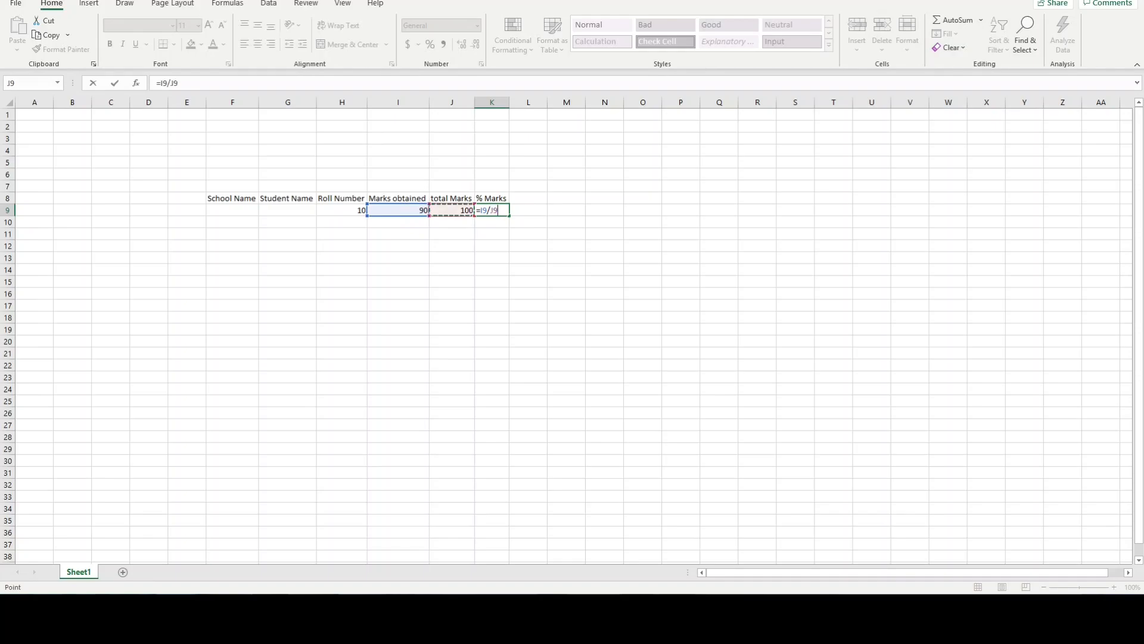
pyautogui.press('Return')
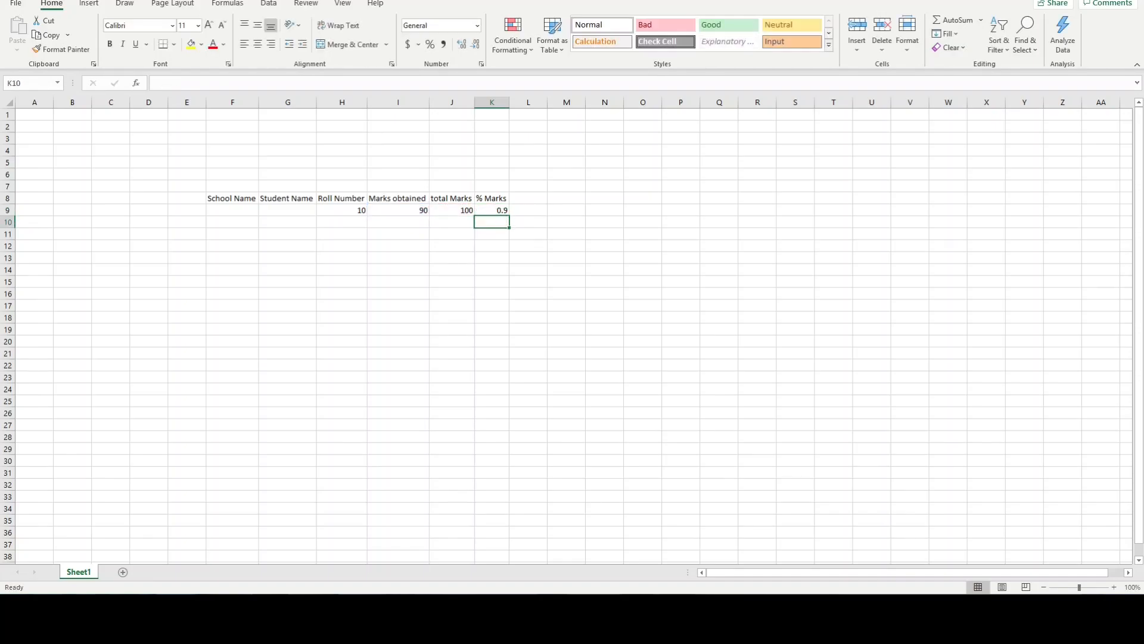
# Format the % Marks result in K9 as Percentage with 2 decimal places.
pyautogui.click(492, 211)
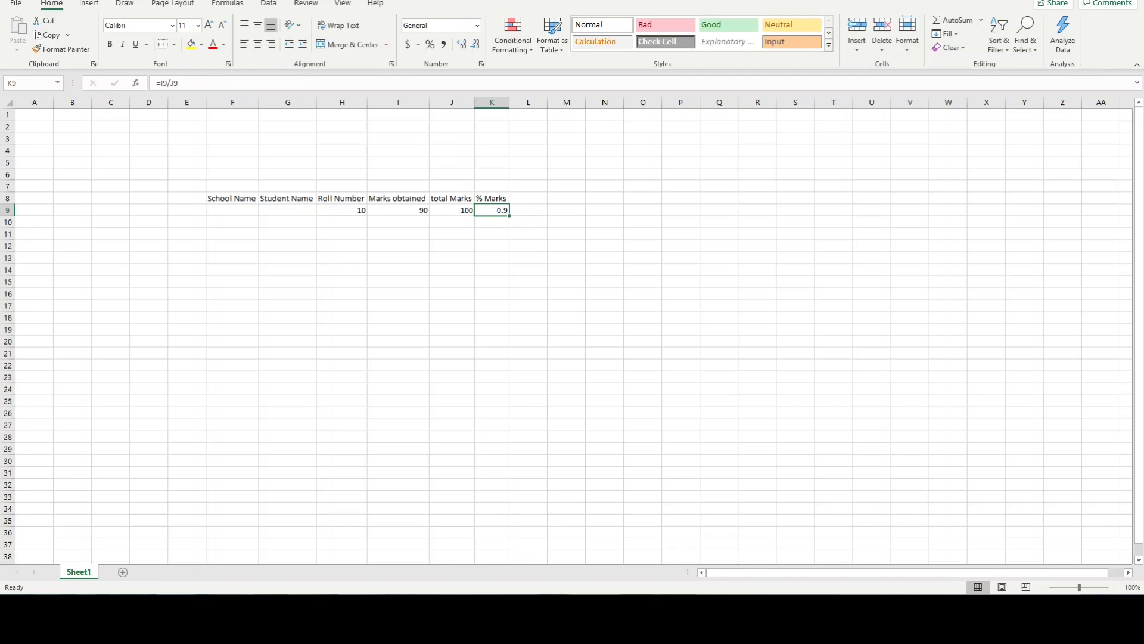
pyautogui.rightClick(495, 211)
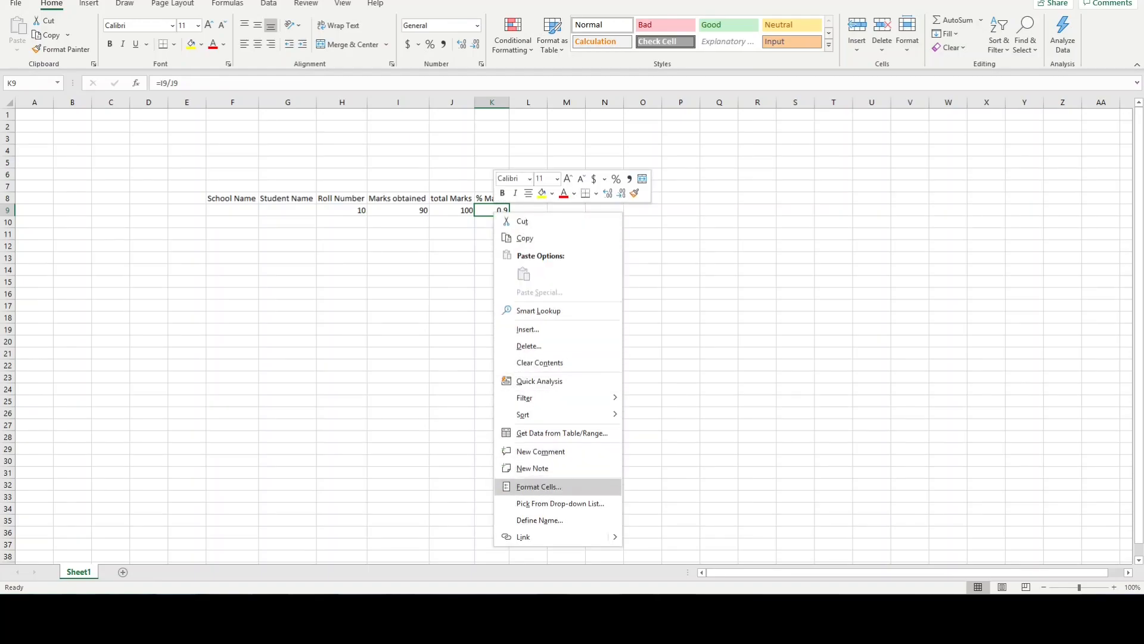
pyautogui.click(539, 487)
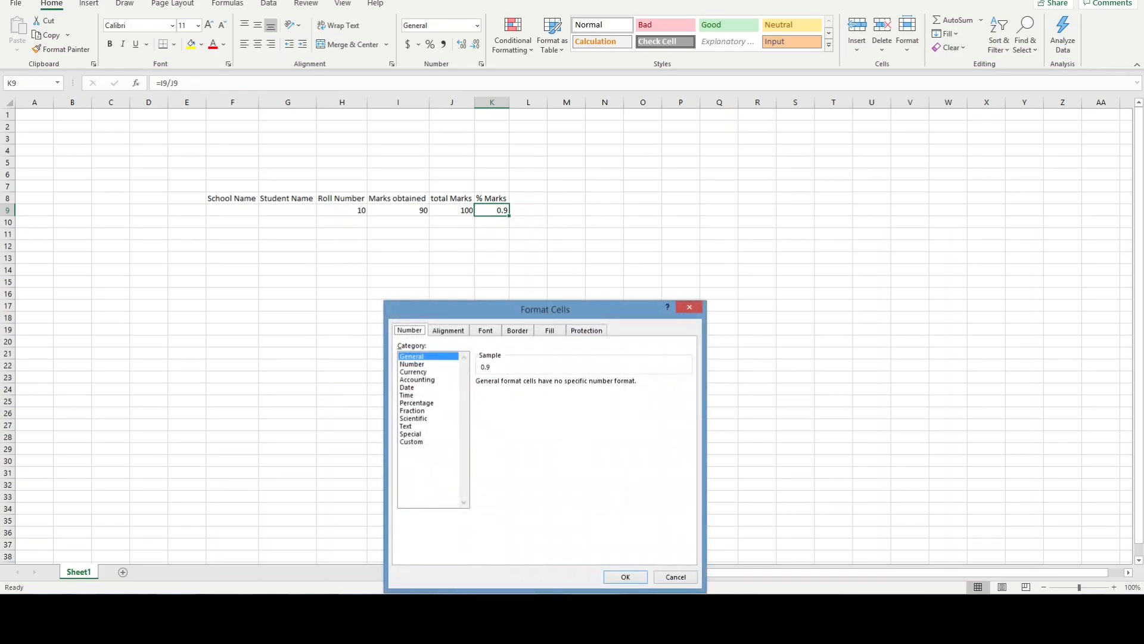
pyautogui.click(417, 403)
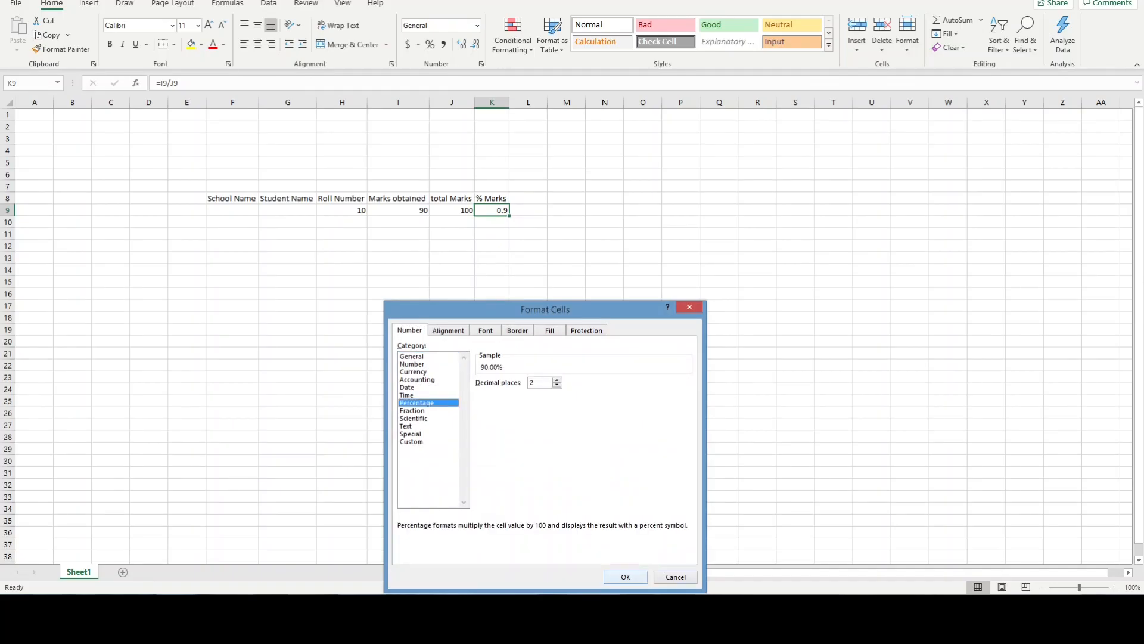
pyautogui.click(625, 577)
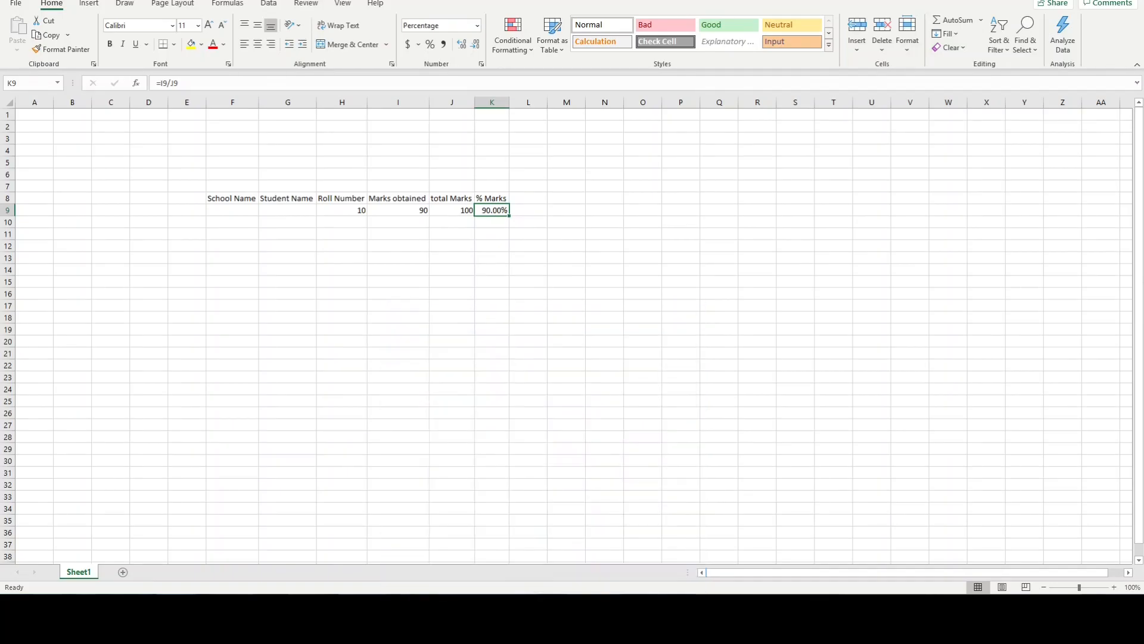
pyautogui.click(492, 222)
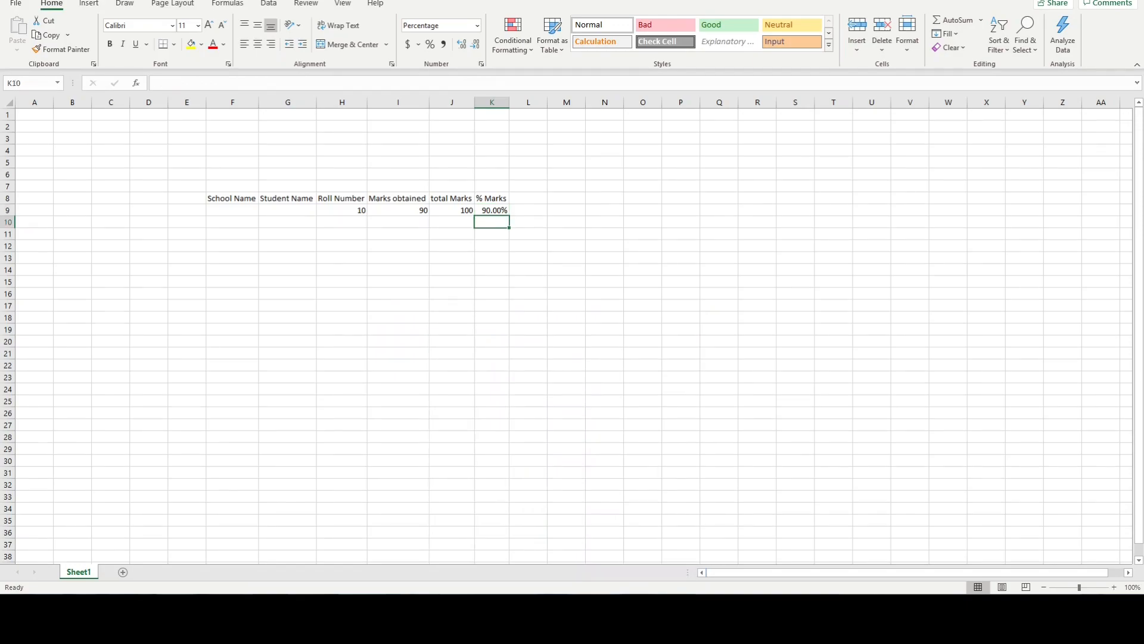